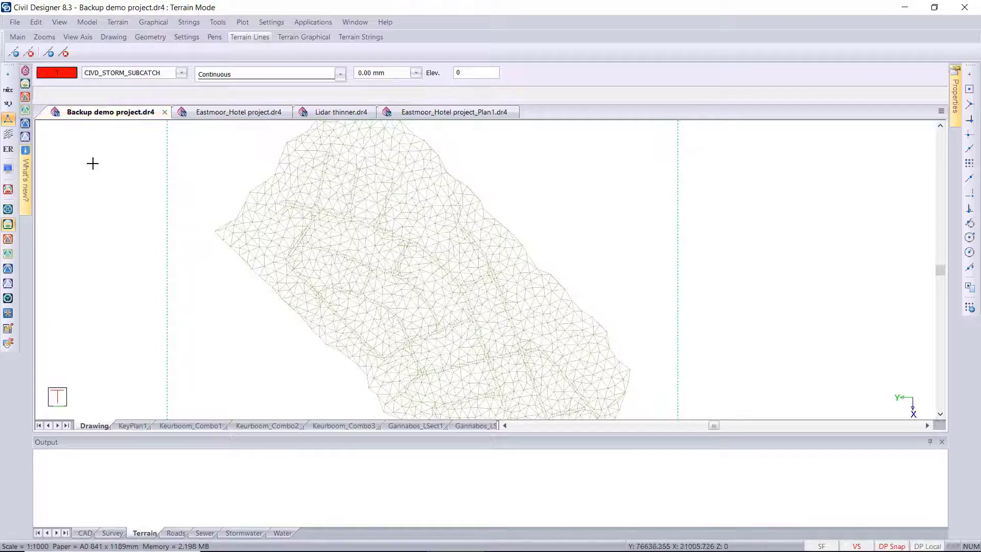
Glance at the surface display settings, then switch Civil Designer to the Survey application
click(9, 172)
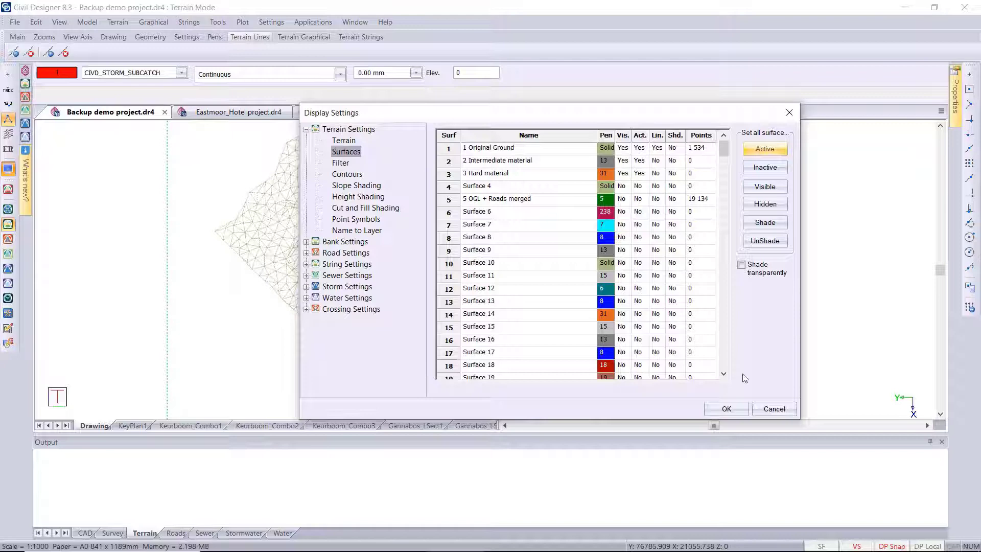
click(733, 410)
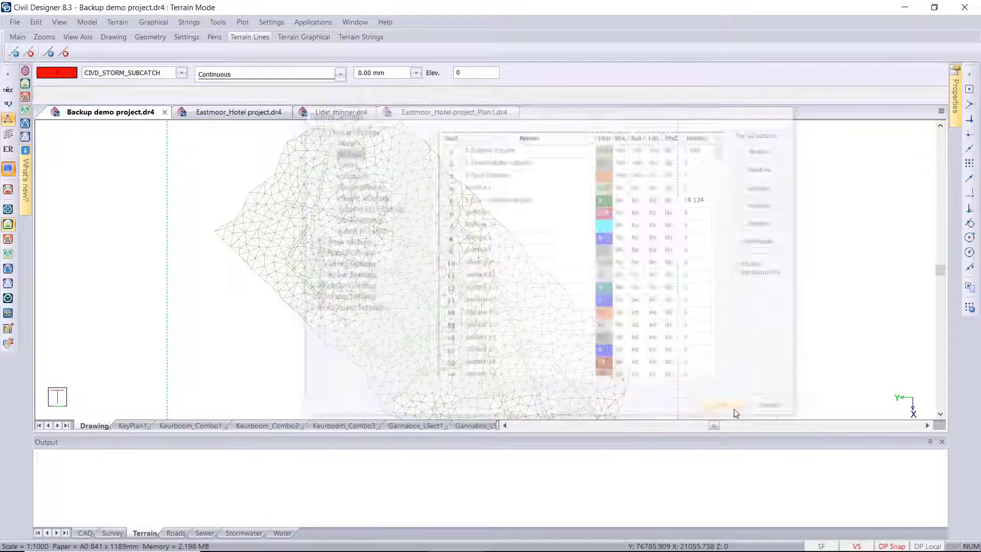
click(313, 22)
click(323, 54)
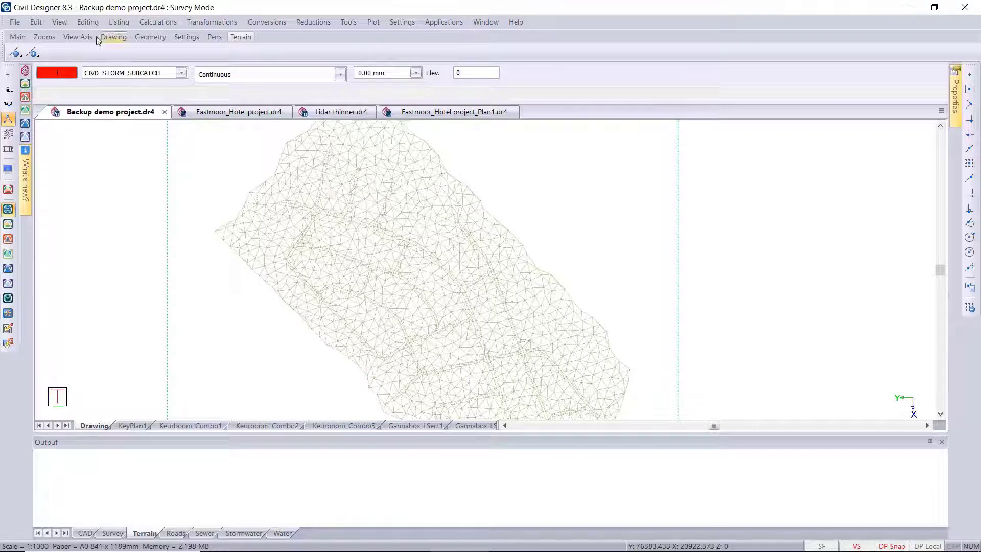
Duplicate surface 1 Original Ground onto destination surface 2 Intermediate material
click(85, 22)
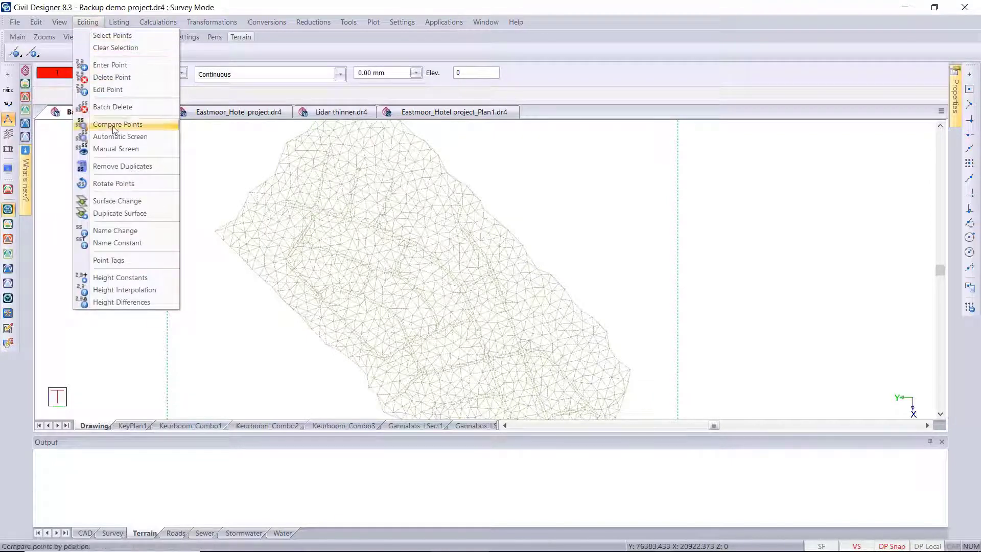
click(140, 217)
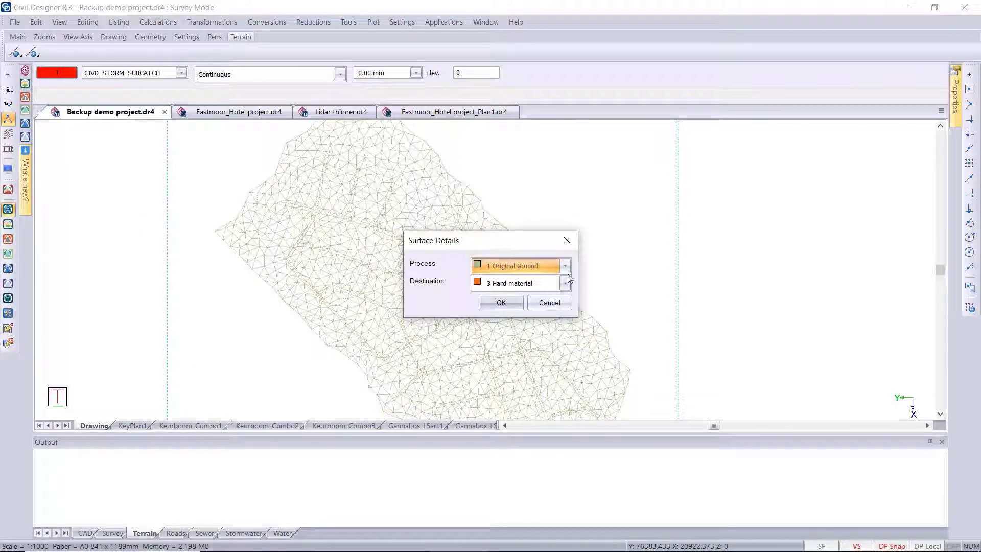
click(566, 282)
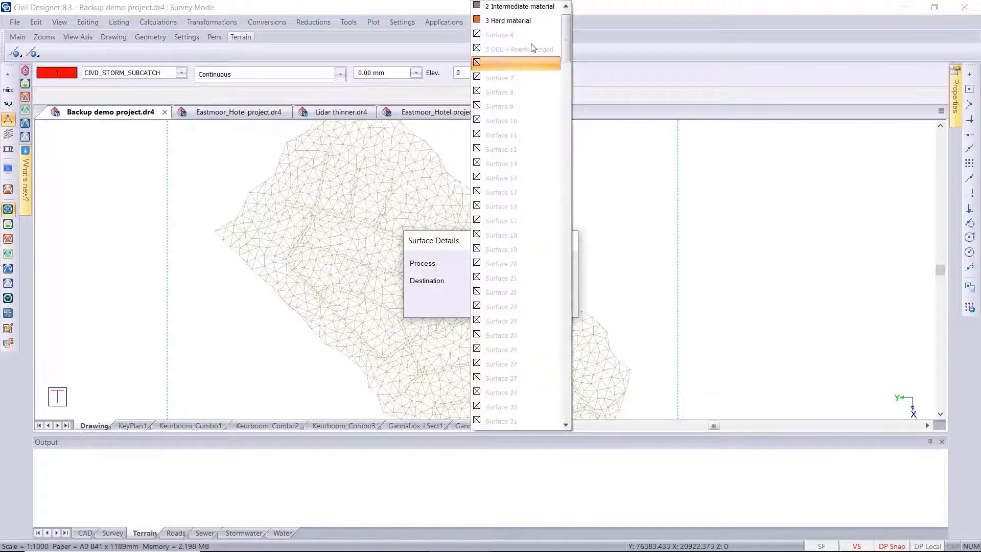
click(520, 22)
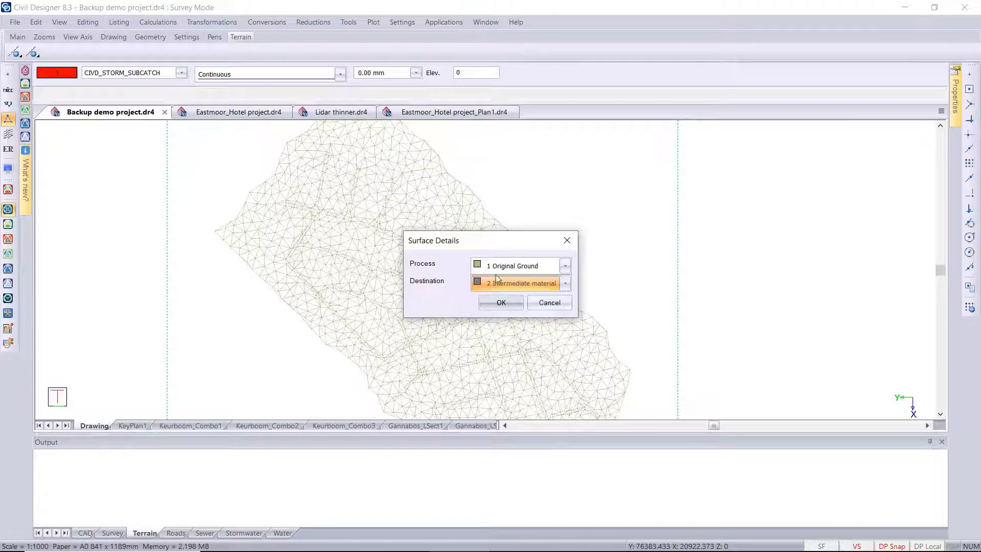
click(501, 303)
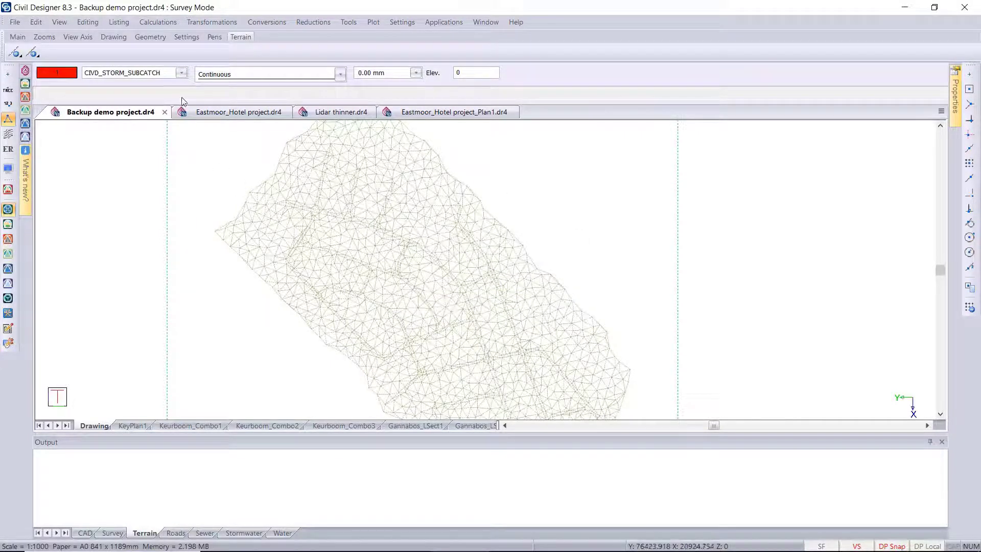
Add a -0.5 height constant to surface 2 Intermediate material's points and output the adjusted heights
click(88, 22)
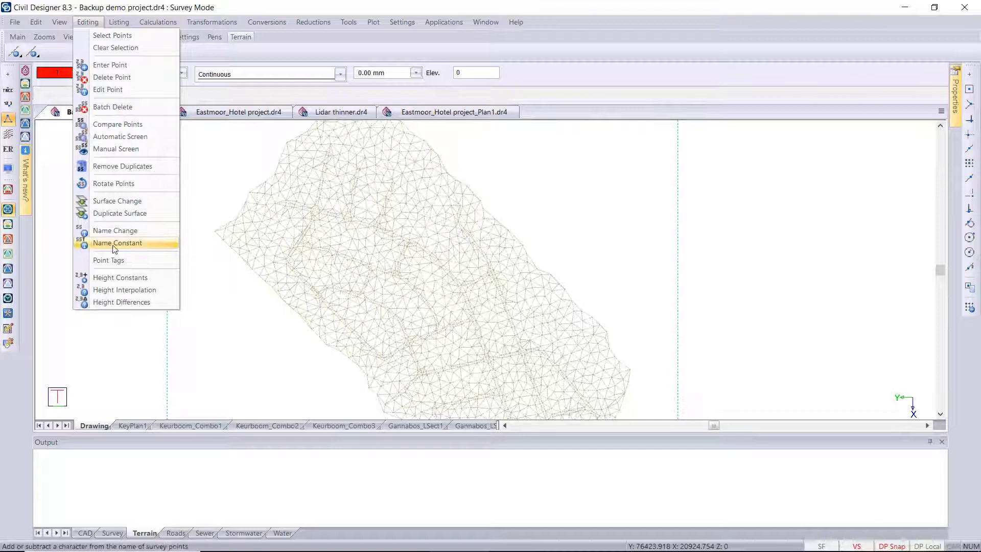
click(145, 279)
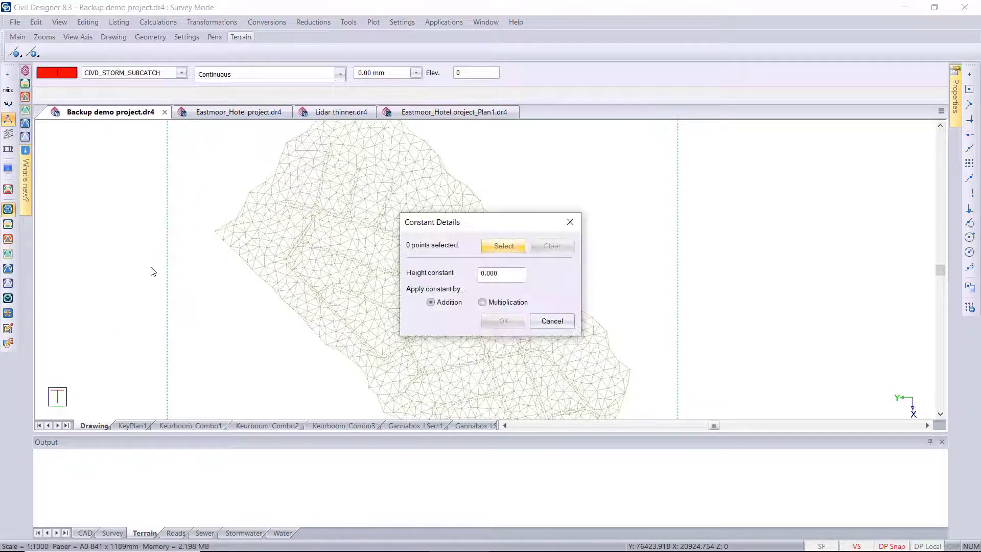
click(504, 245)
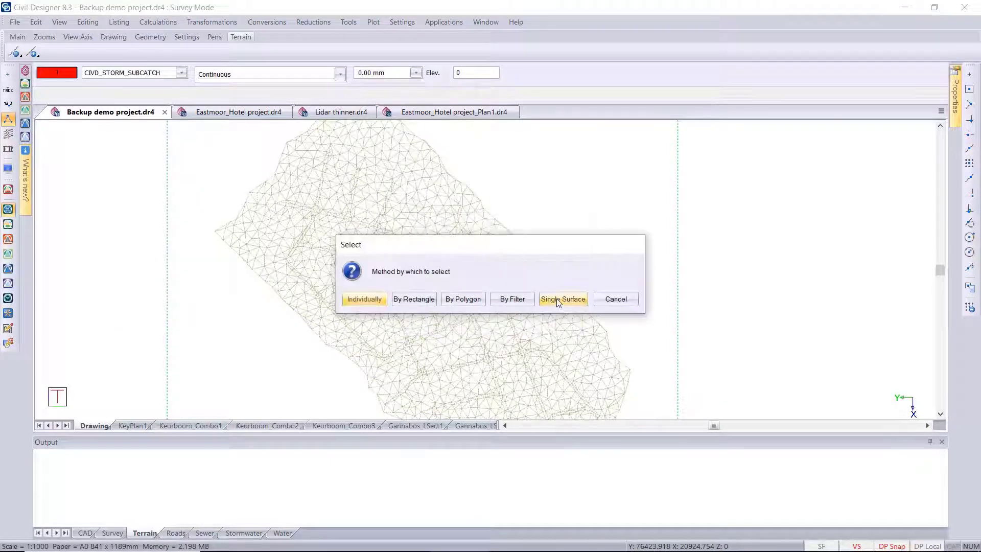
click(562, 297)
click(559, 281)
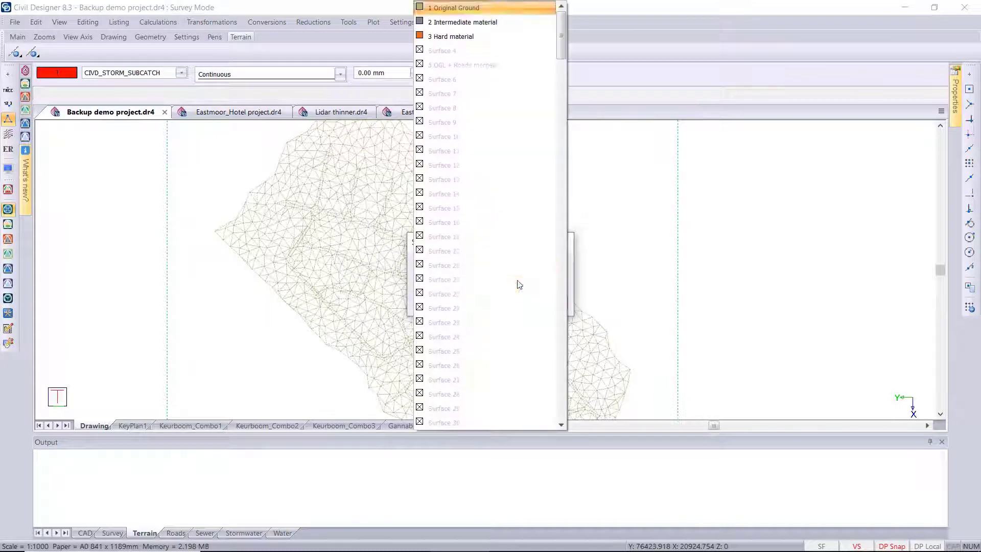
click(460, 21)
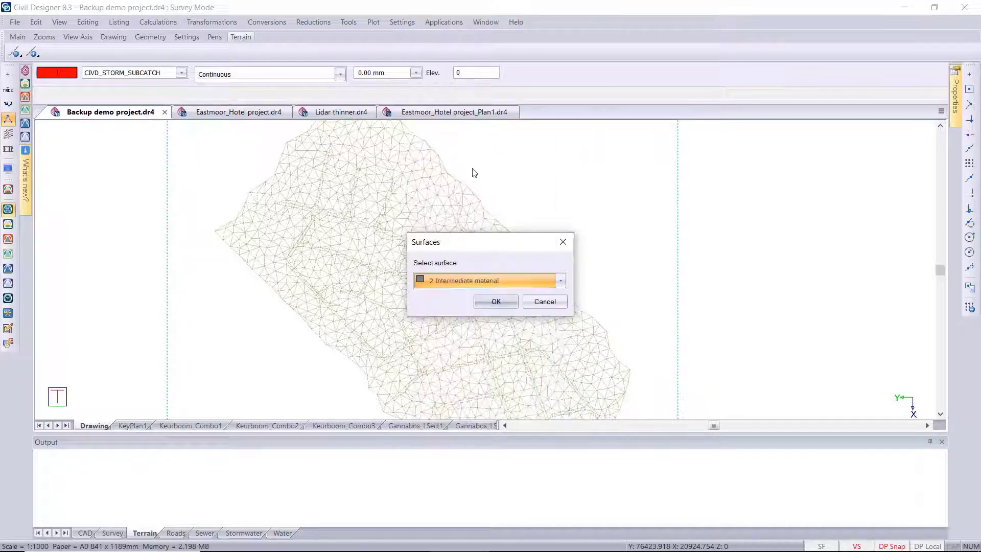
click(507, 305)
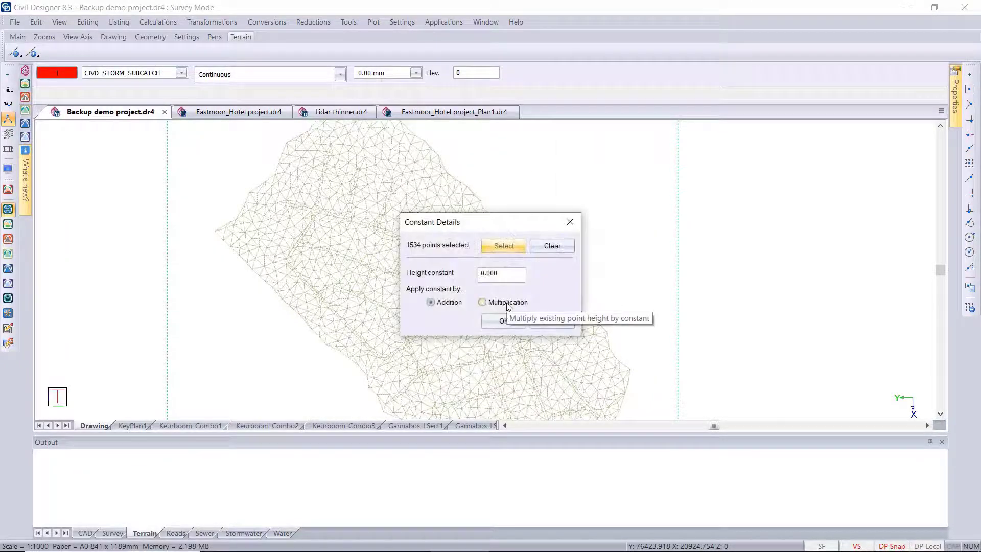
double_click(490, 273)
text(-0.5)
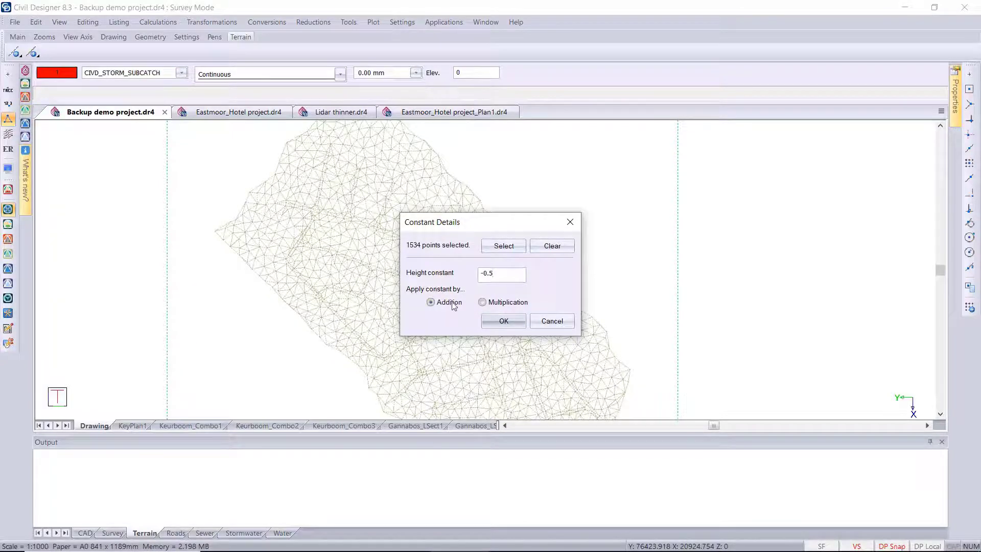
click(504, 321)
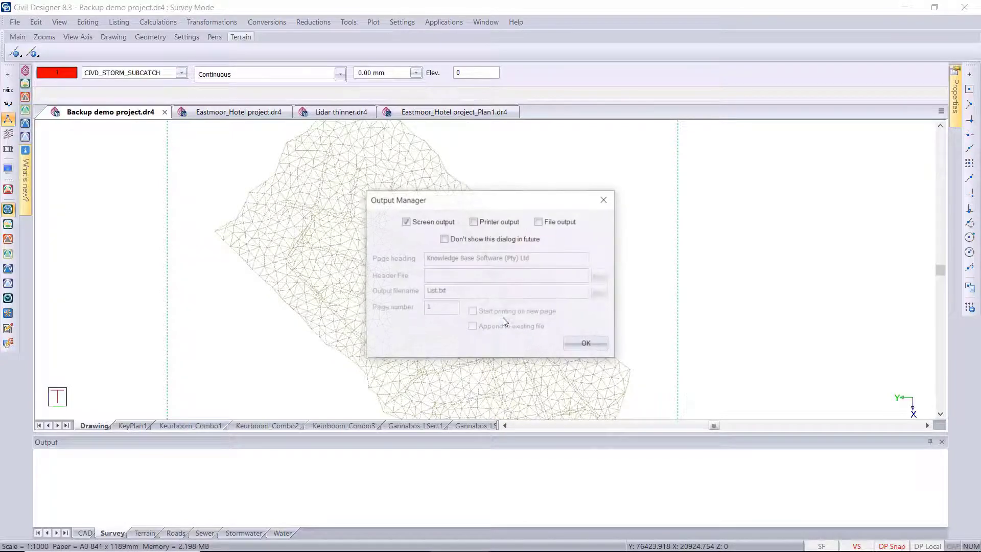
click(587, 346)
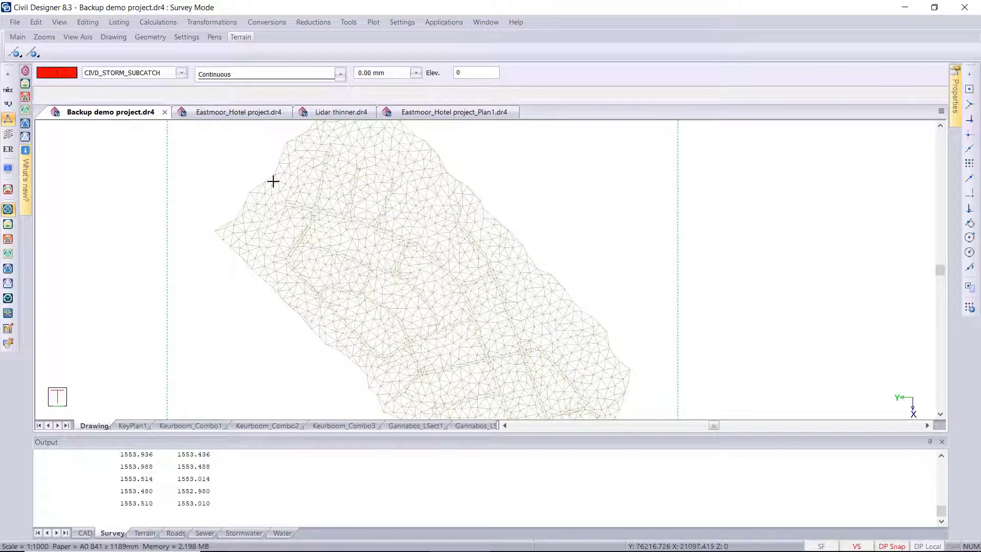
Duplicate surface 2 Intermediate material onto destination surface 3 Hard material
click(87, 22)
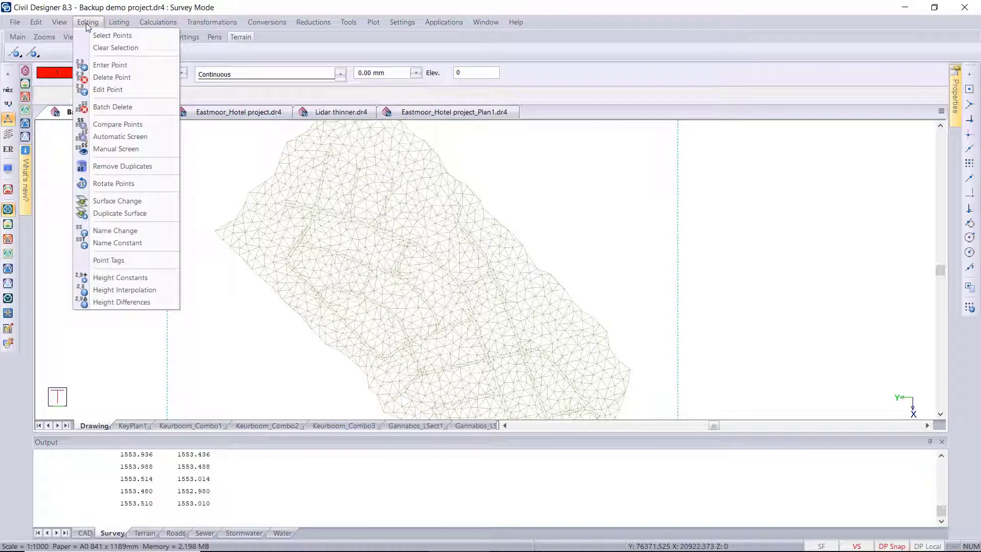
click(119, 213)
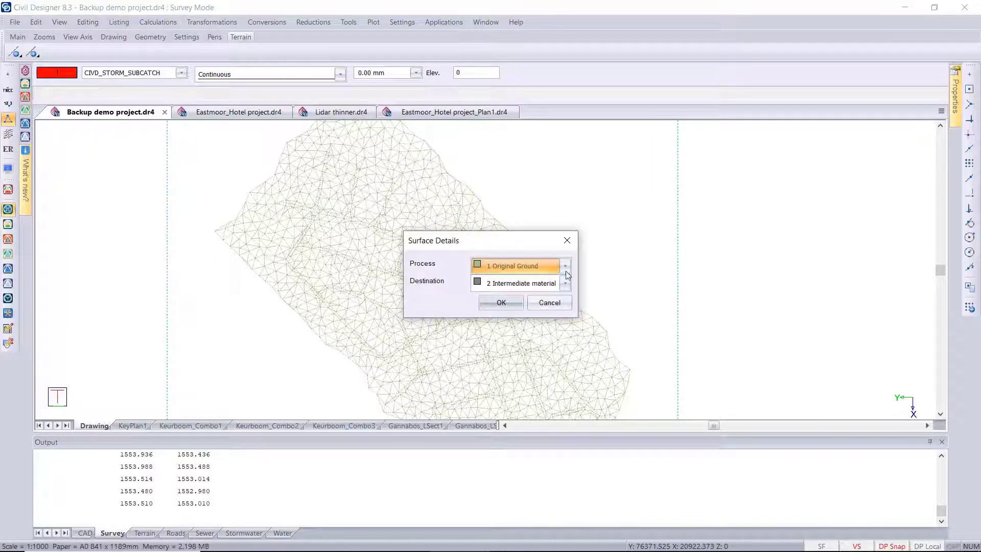
click(565, 266)
click(514, 27)
click(563, 284)
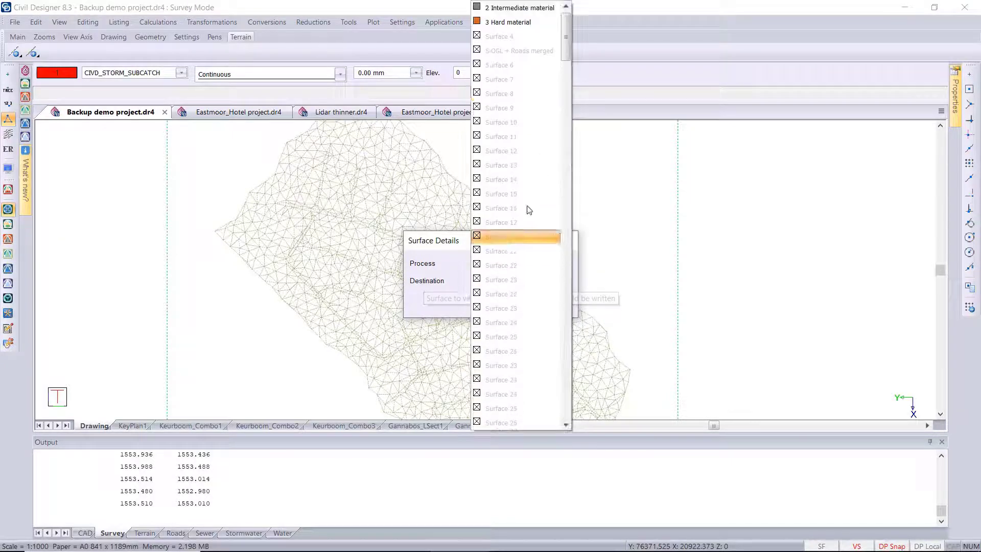
click(514, 23)
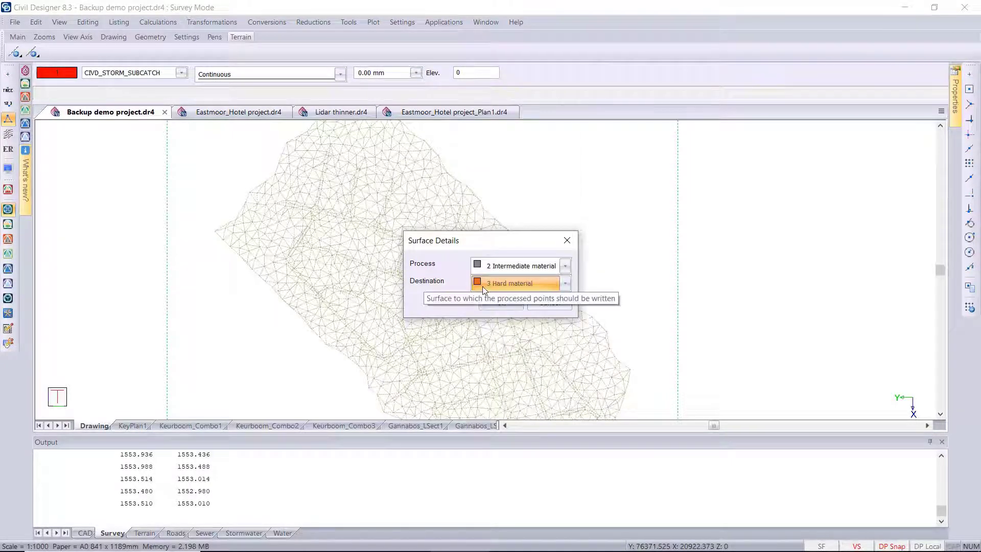
click(498, 301)
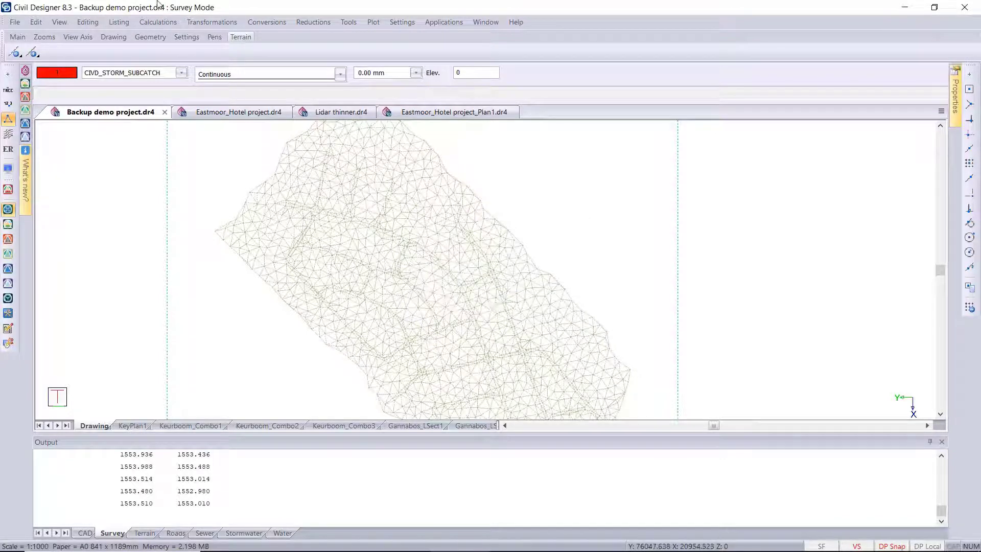
Clear the old selection and add -0.5 to surface 3 Hard material's points, outputting the results
click(88, 22)
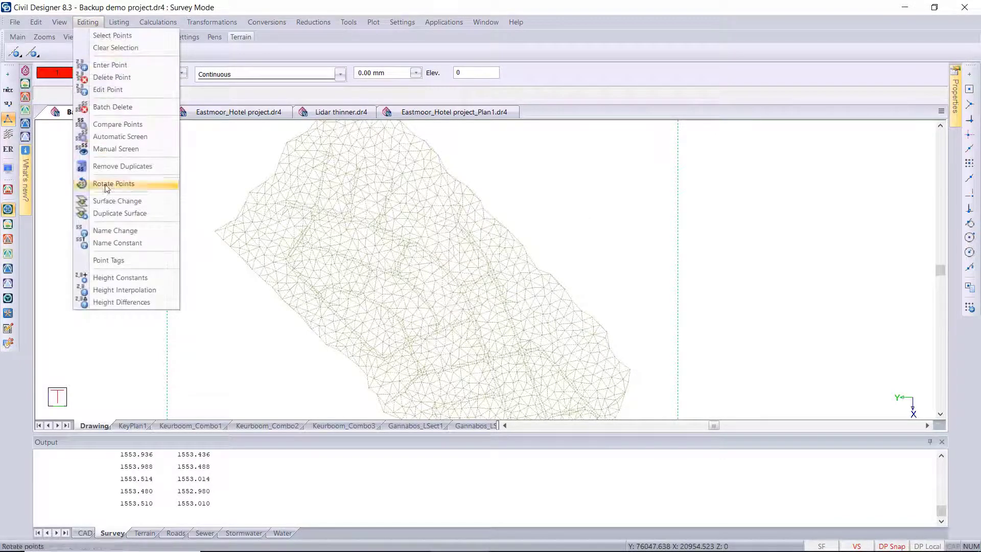
click(140, 279)
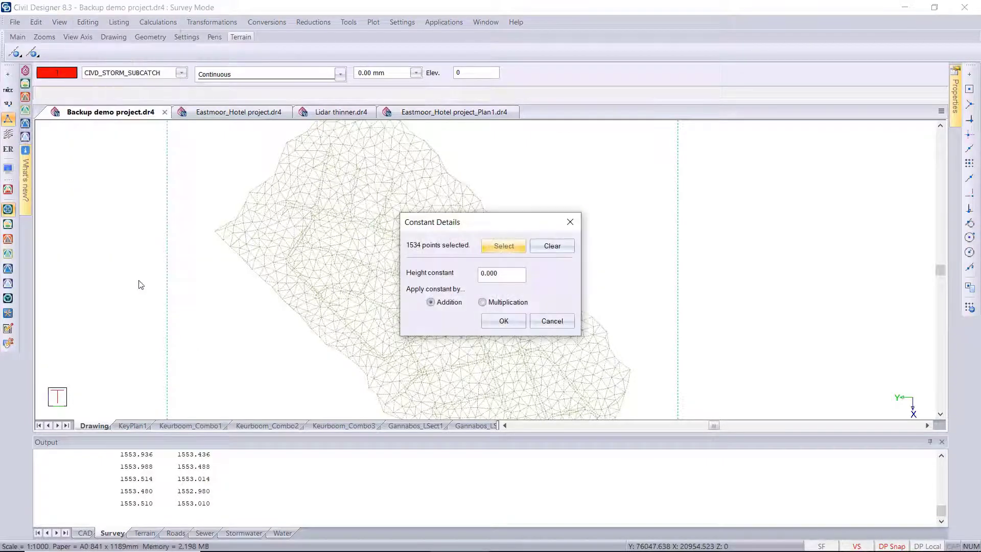
click(552, 245)
click(505, 246)
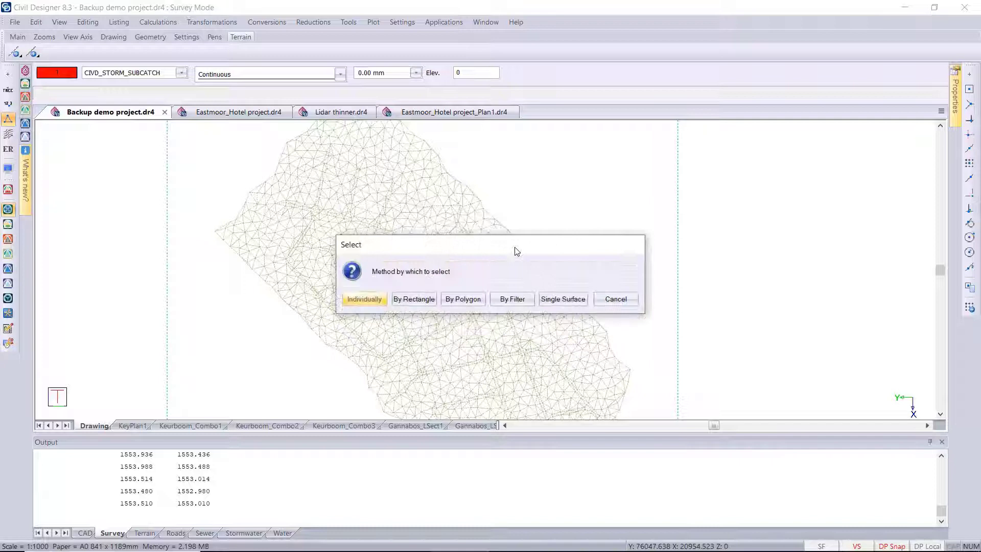
click(563, 299)
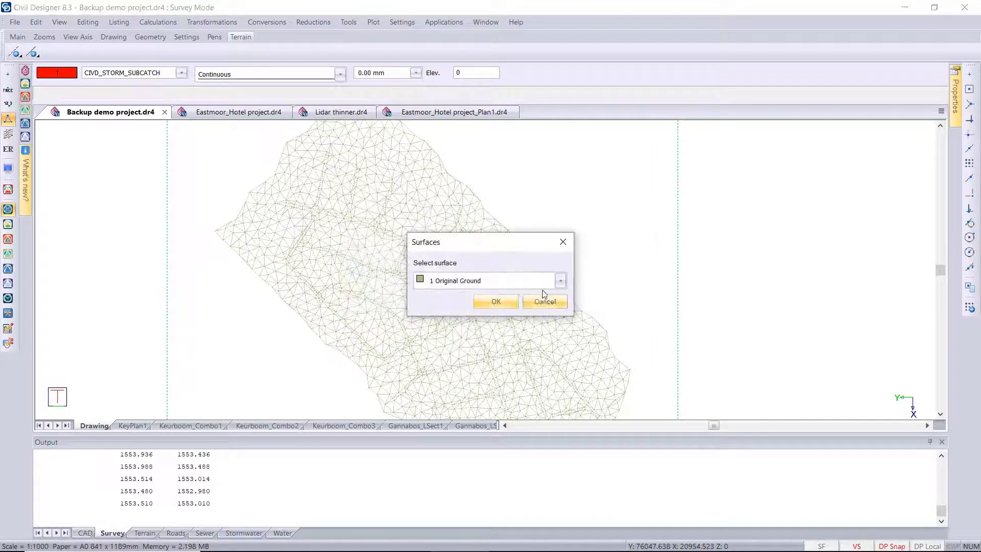
click(529, 281)
click(450, 36)
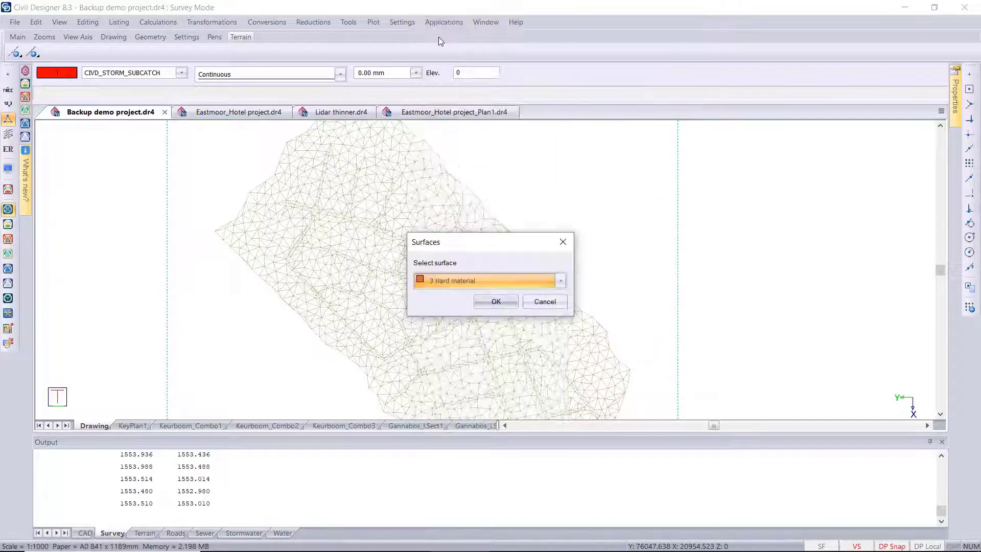
click(494, 304)
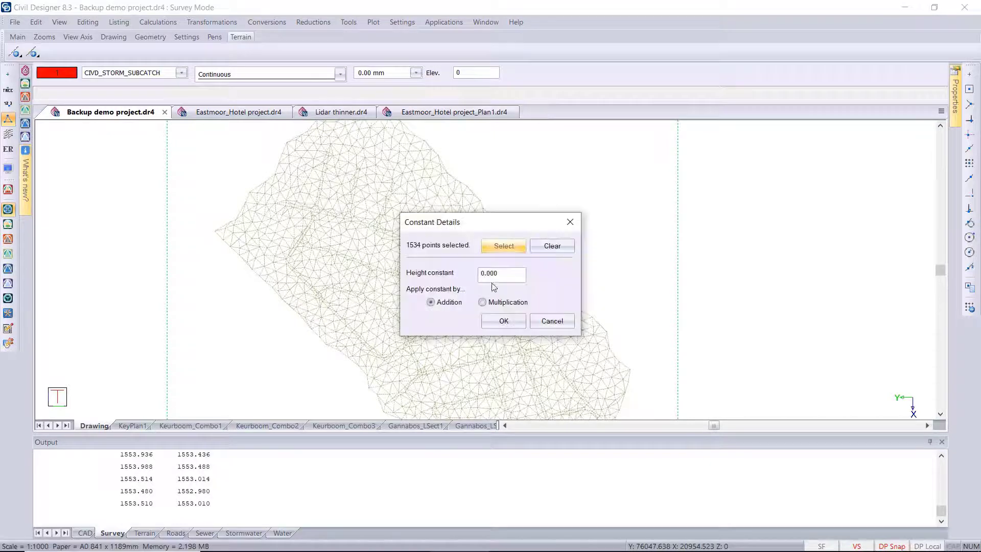
double_click(508, 273)
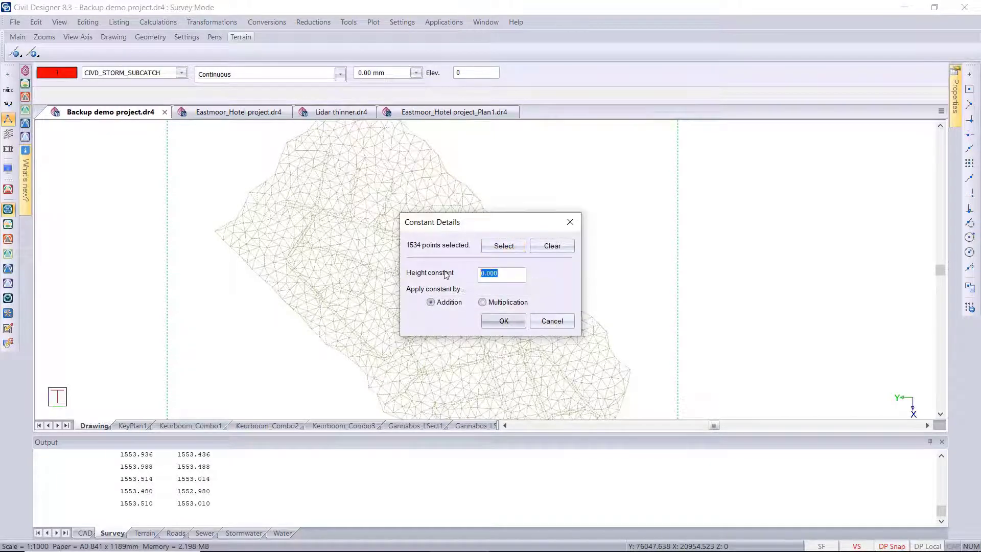
text(-)
click(503, 320)
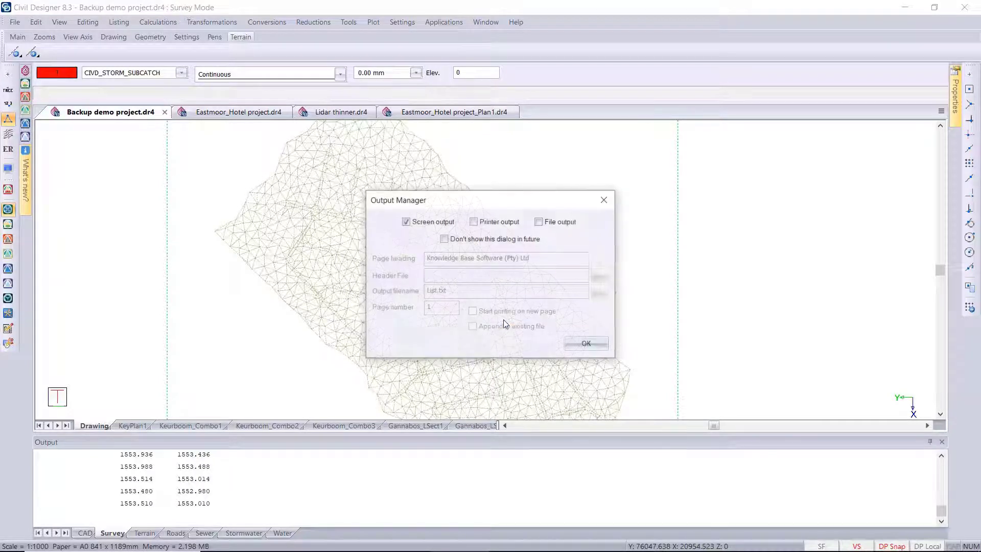
click(586, 343)
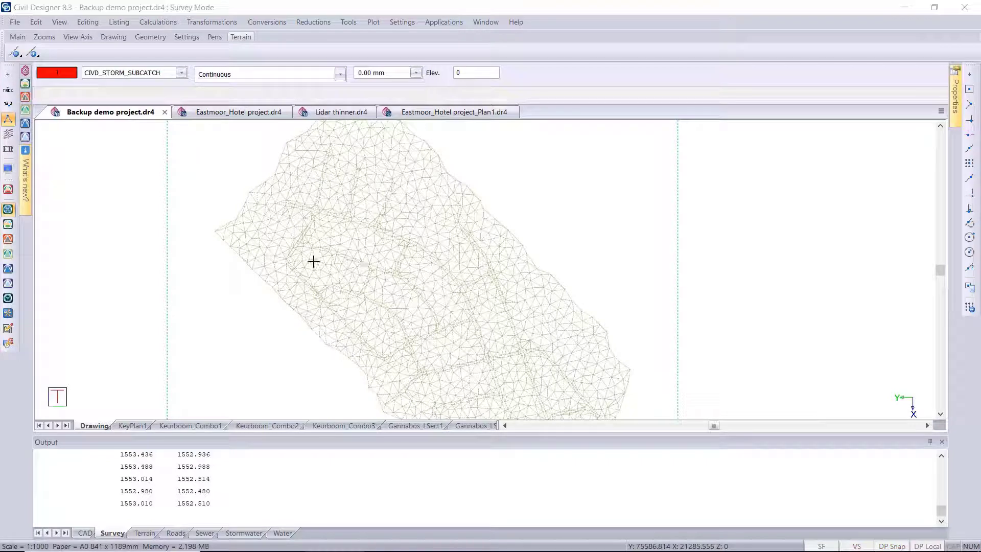
Confirm Original Ground, Intermediate and Hard material are visible in the terrain Surfaces table
click(10, 168)
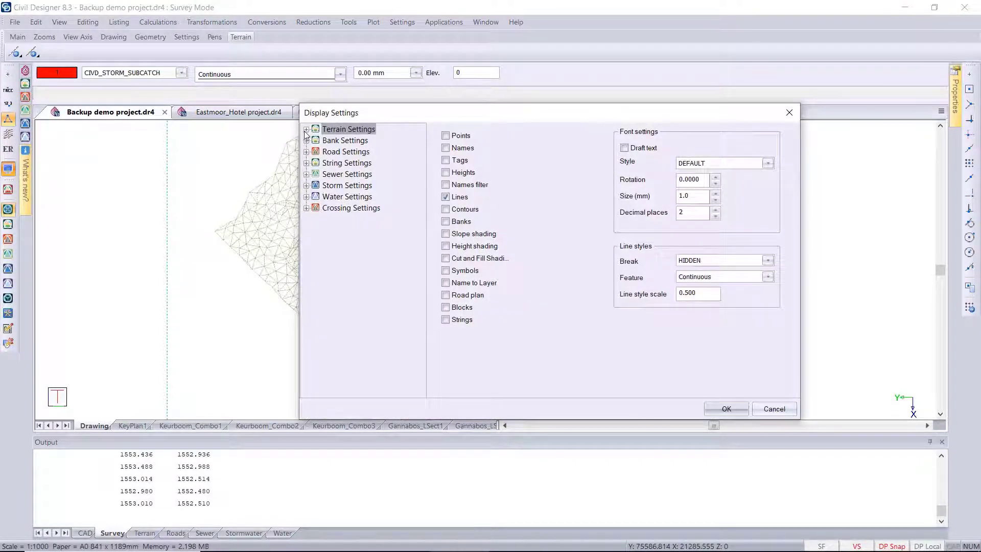
click(306, 128)
click(346, 151)
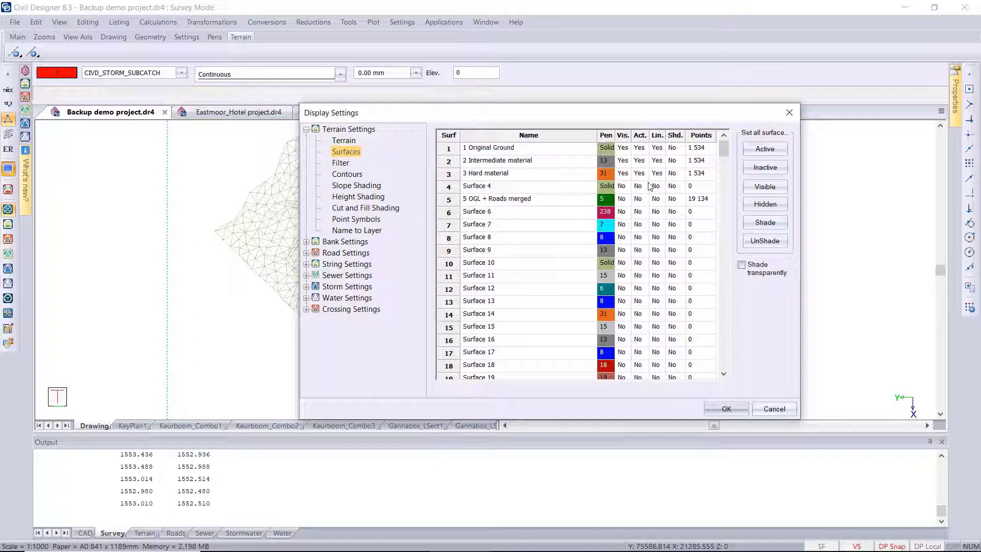
click(729, 407)
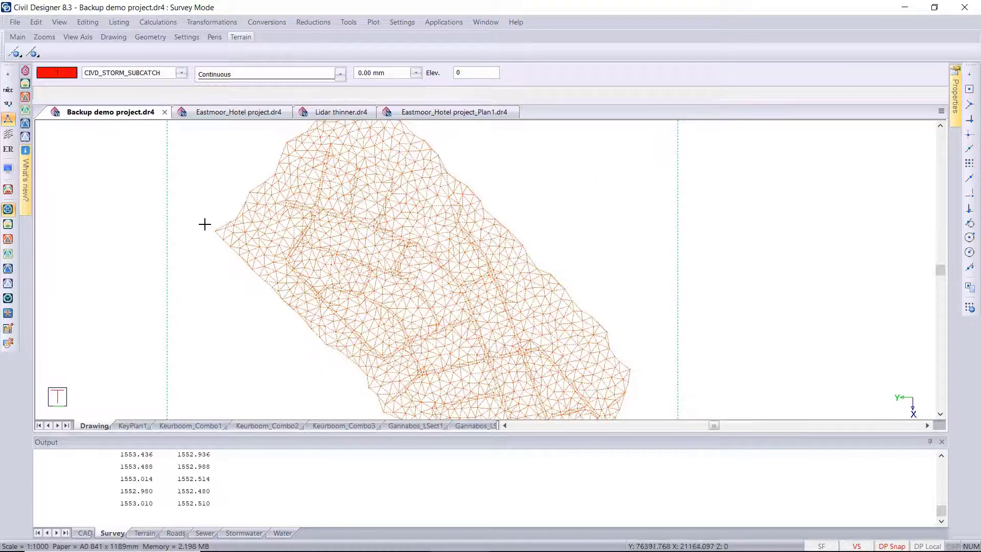
Hide the Output panel and orbit the Render View edge-on to the three stacked surfaces
click(930, 443)
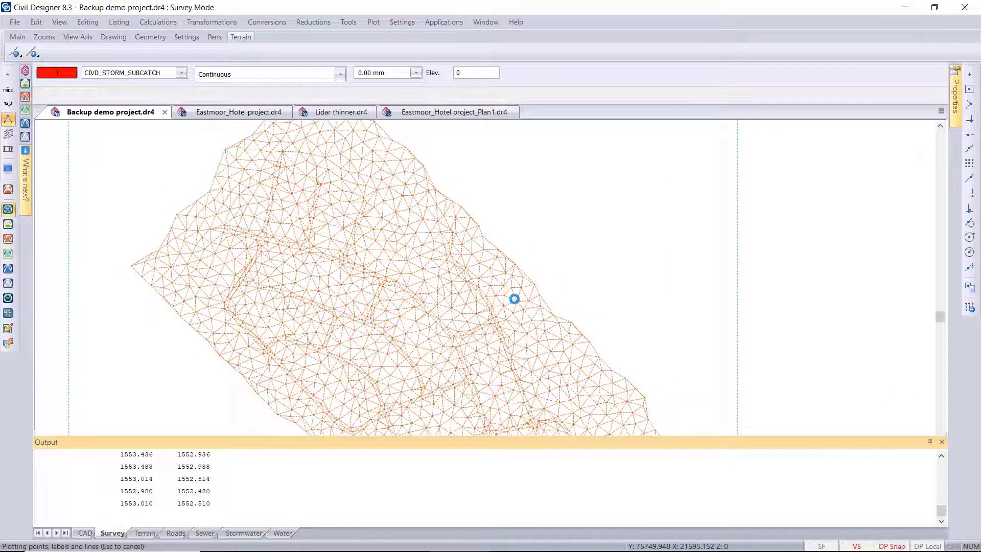
right_click(514, 299)
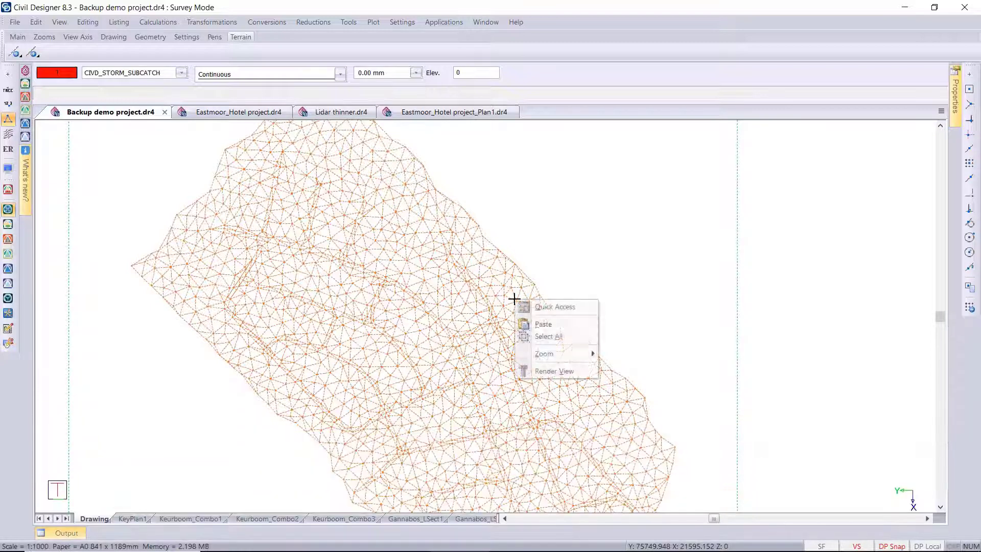
click(554, 371)
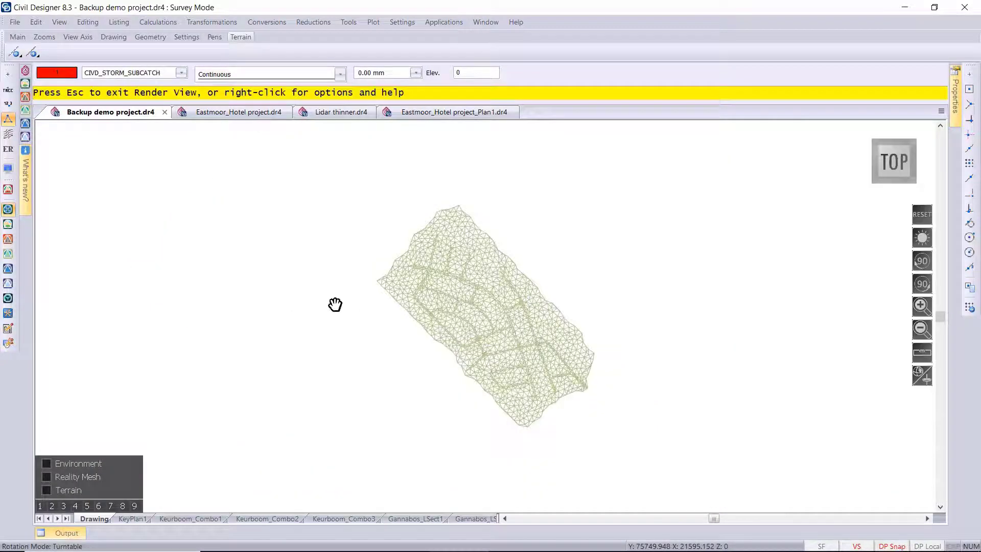
drag(444, 198, 391, 288)
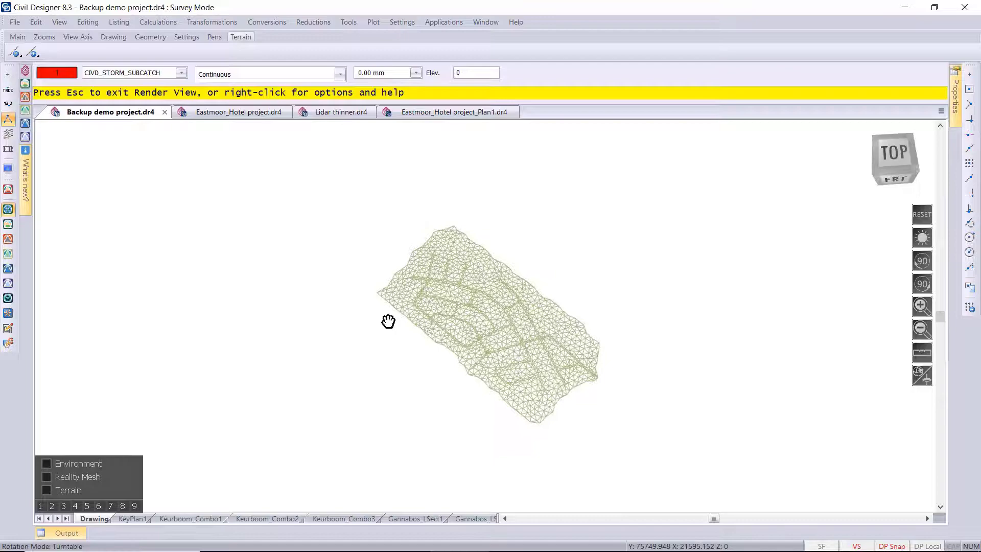
scroll(376, 295, up, 3)
scroll(483, 316, up, 5)
scroll(483, 315, up, 4)
scroll(708, 358, up, 3)
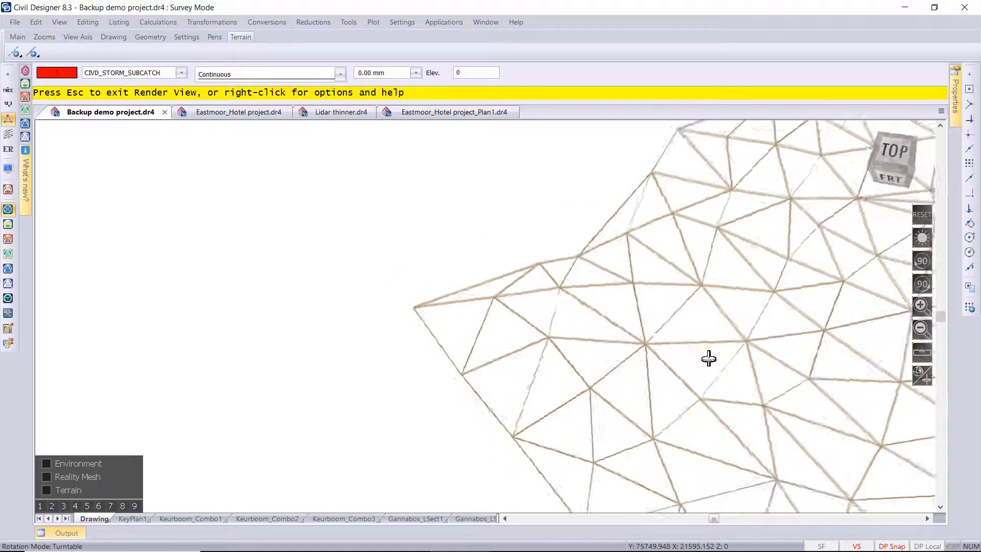
drag(708, 358, 784, 247)
mouse_move(416, 335)
mouse_down()
mouse_move(480, 314)
mouse_move(466, 307)
mouse_up()
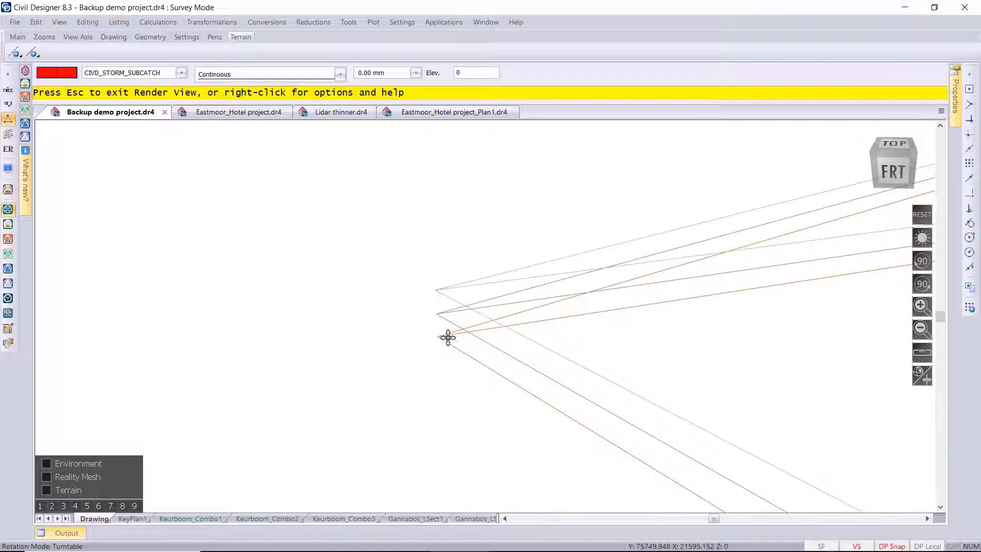
scroll(574, 370, up, 2)
mouse_move(563, 299)
mouse_down()
mouse_move(534, 285)
mouse_move(491, 290)
mouse_up()
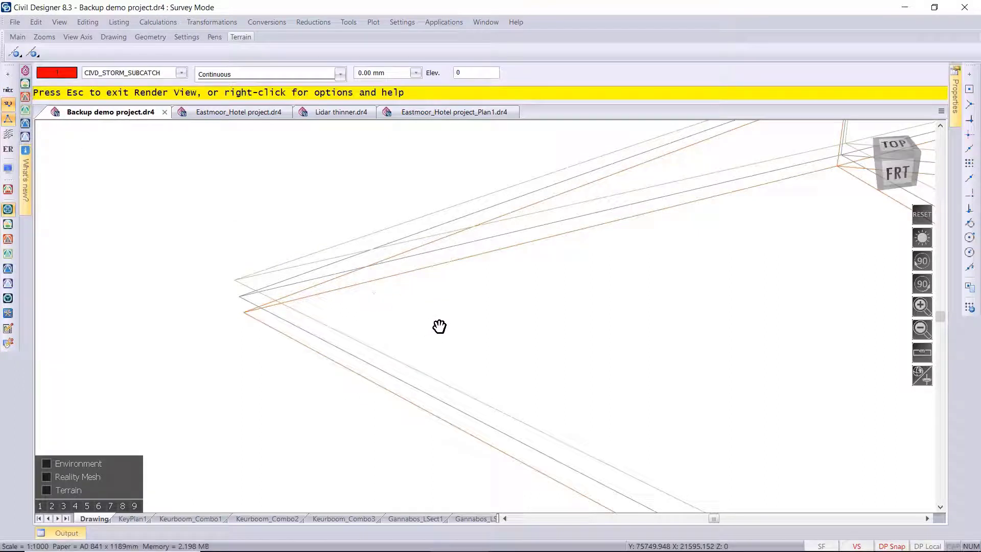
Reopen Render View and orbit edge-on to the surface levels labelled 0.5 m apart
key(Escape)
click(486, 308)
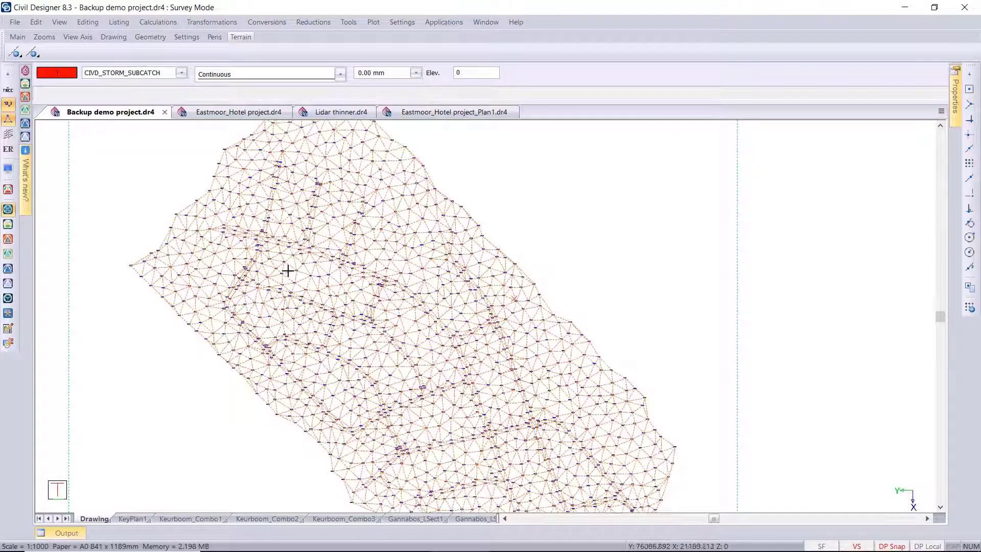
right_click(288, 270)
click(329, 342)
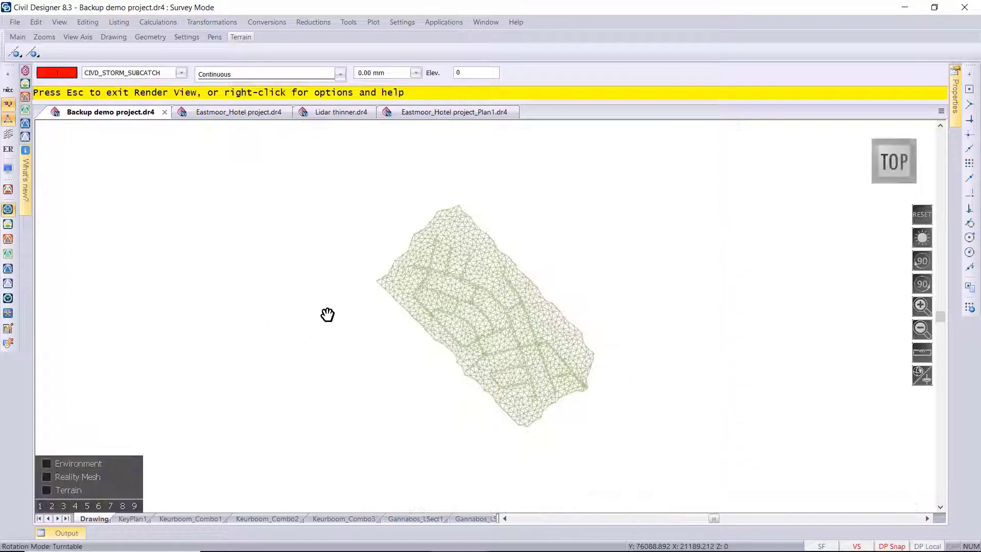
mouse_move(380, 235)
mouse_down()
mouse_move(485, 315)
mouse_move(602, 272)
mouse_move(621, 230)
mouse_up()
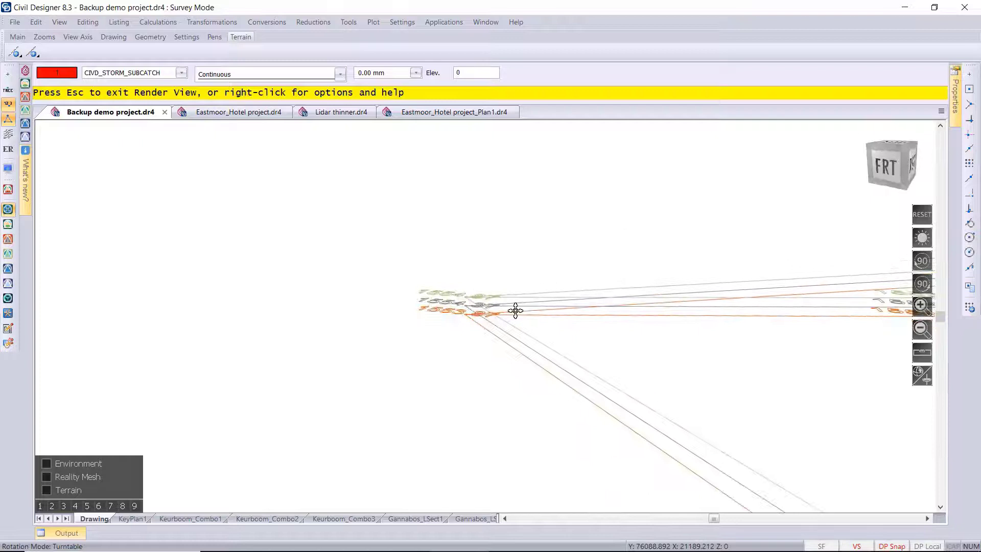
mouse_move(513, 311)
mouse_down()
mouse_move(479, 315)
mouse_move(479, 372)
mouse_move(433, 374)
mouse_up()
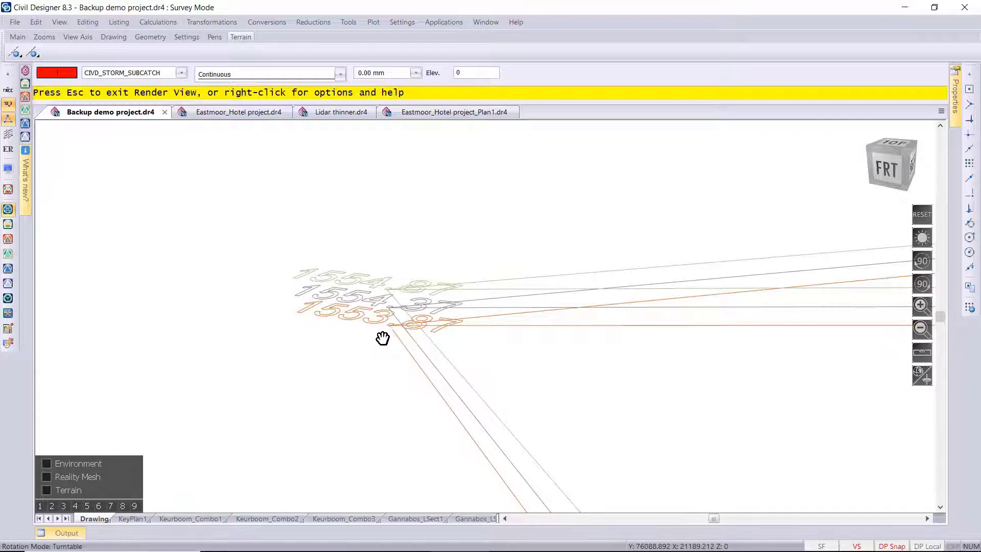
Quit the 3D render and return to the plan terrain mesh
key(Escape)
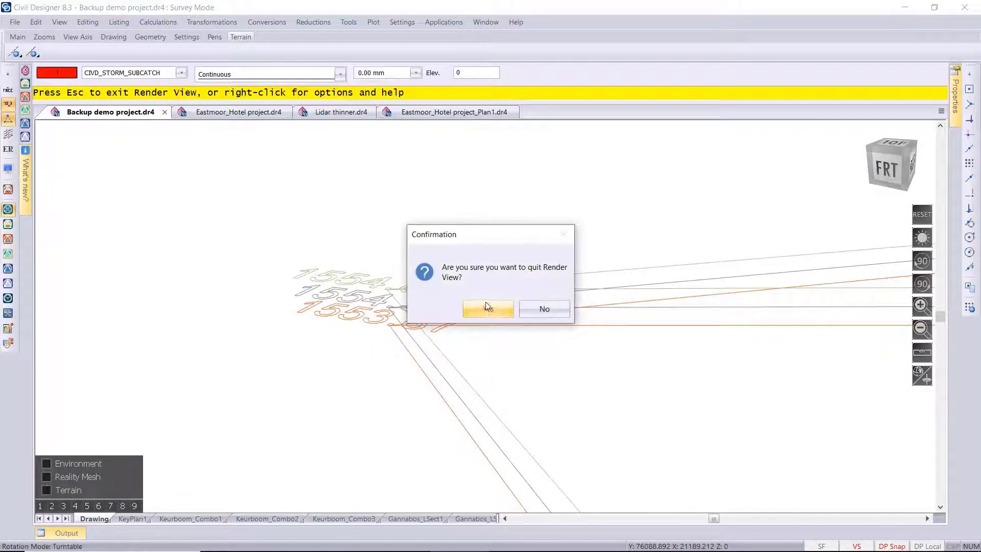
click(488, 307)
scroll(518, 373, down, 3)
scroll(467, 318, up, 1)
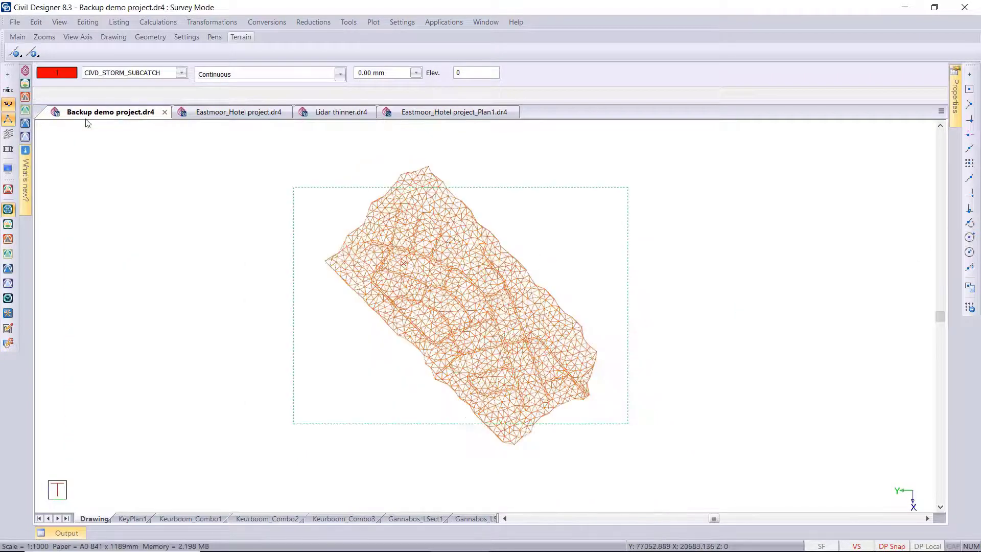
click(8, 105)
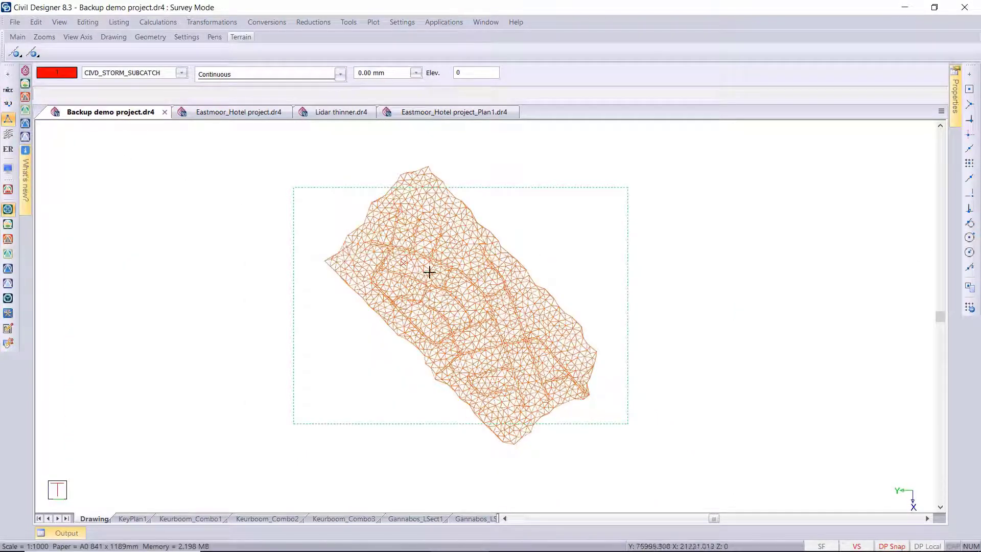